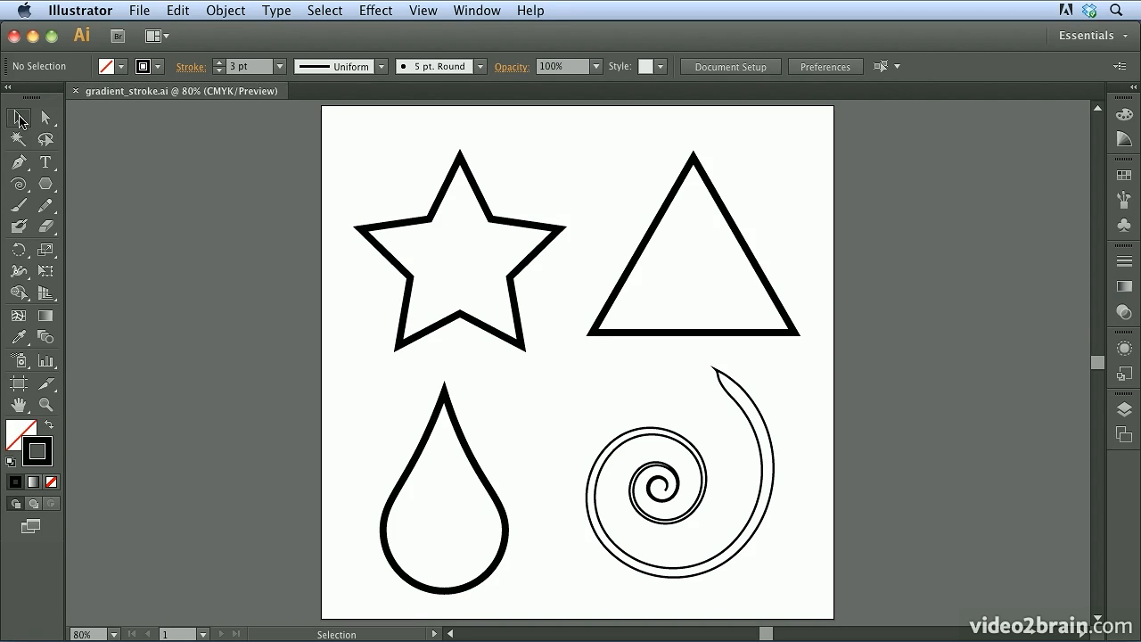
Give the star's stroke a linear gradient applied along the stroke.
left_click(396, 224)
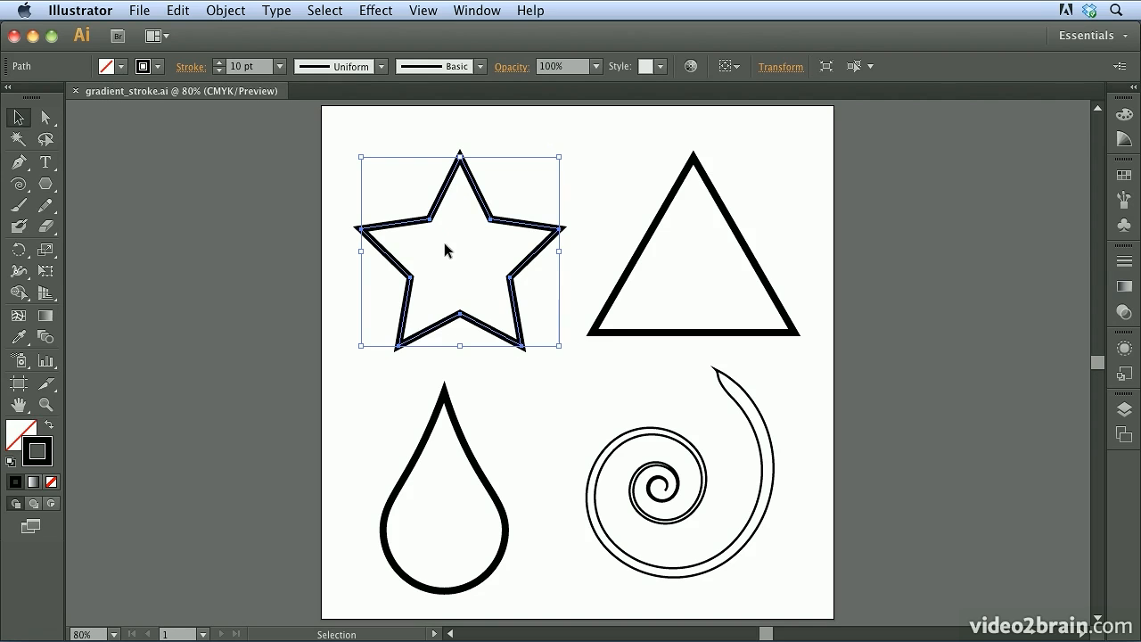
left_click(1124, 287)
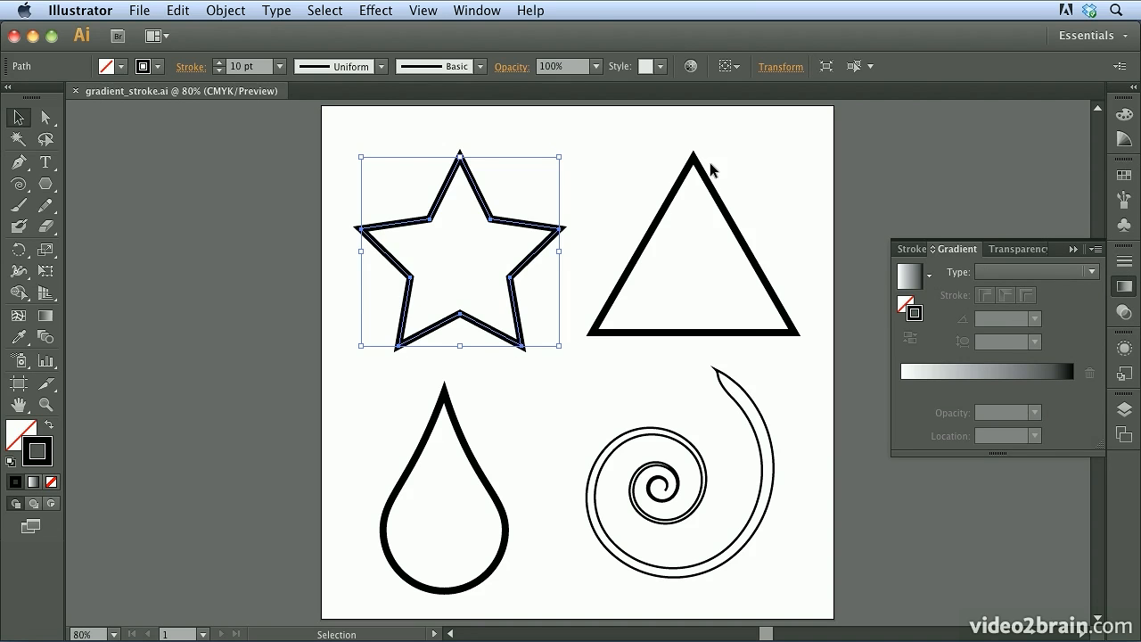
left_click(477, 10)
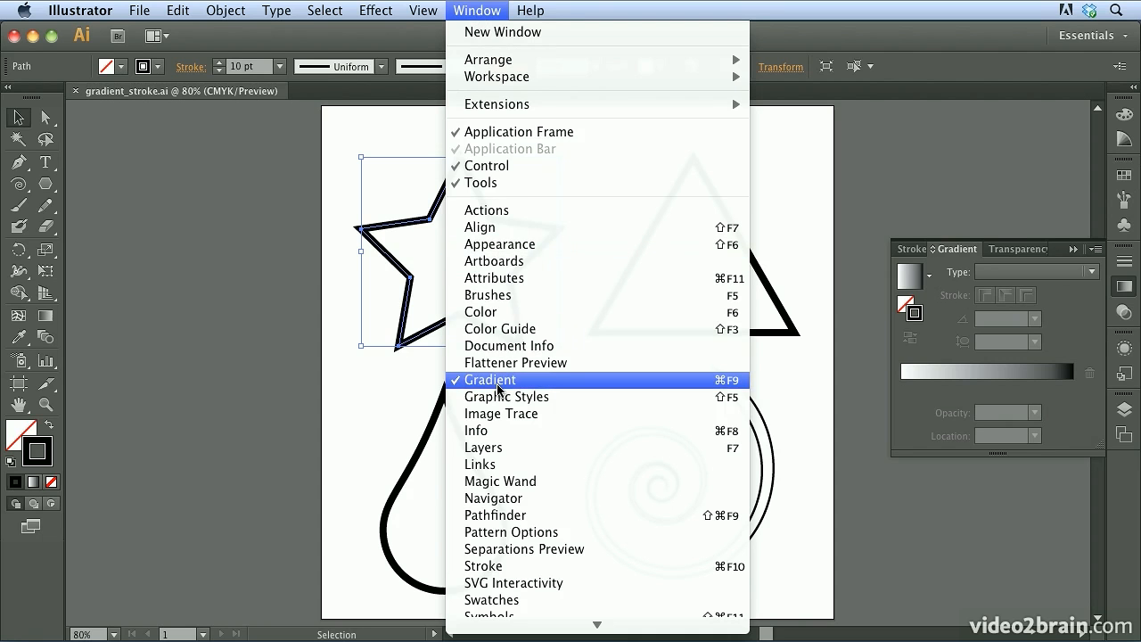
left_click(477, 10)
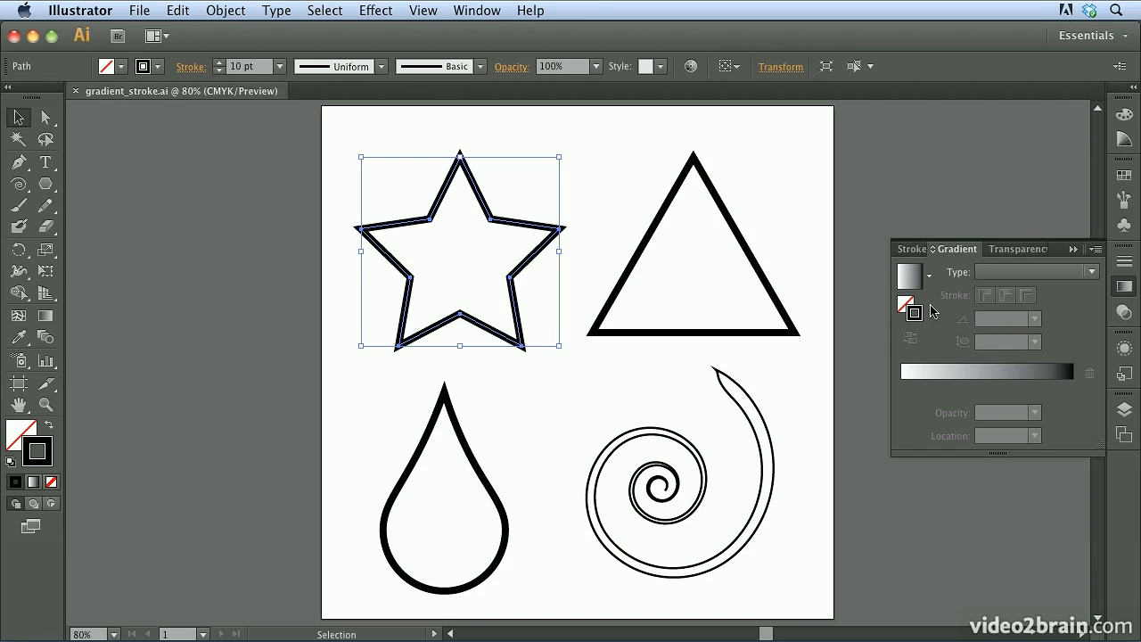
left_click(1029, 271)
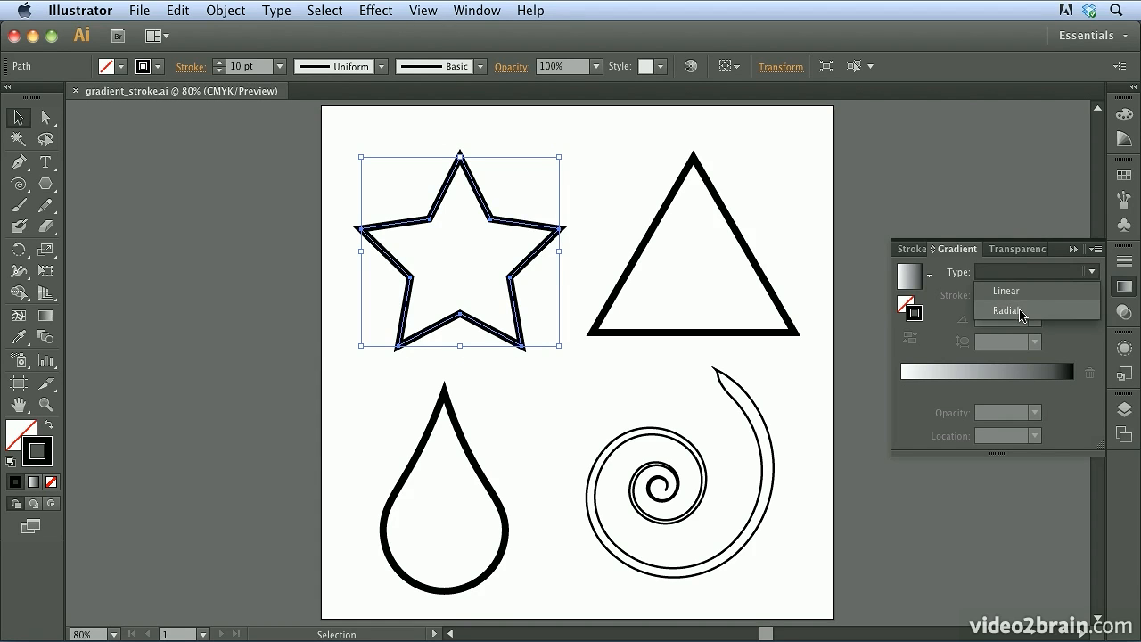
left_click(1005, 294)
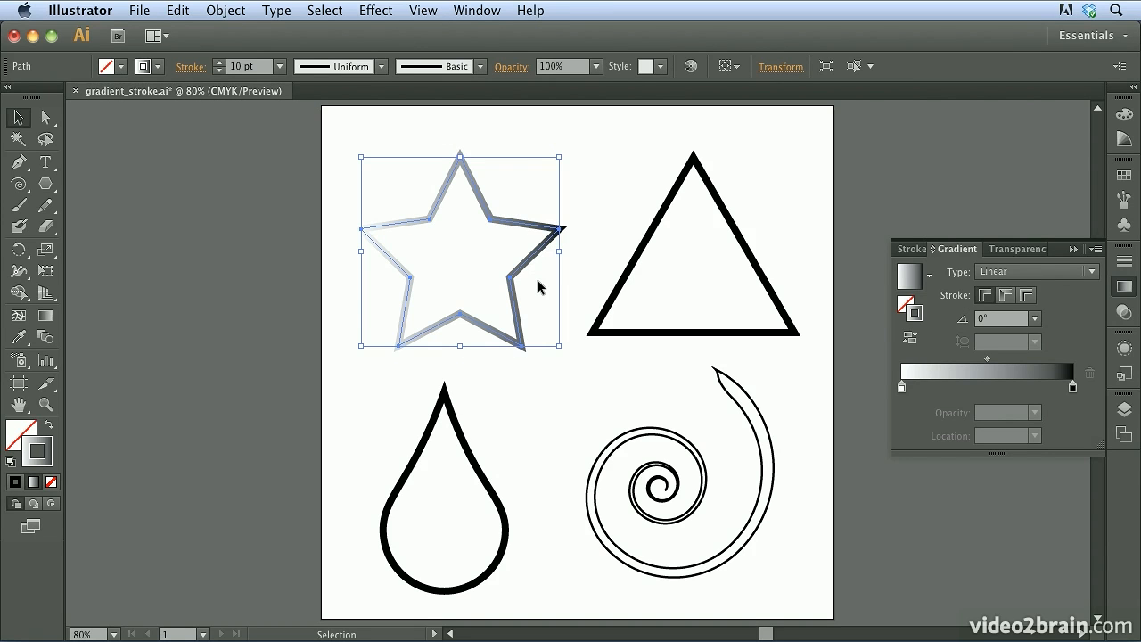
left_click(1004, 296)
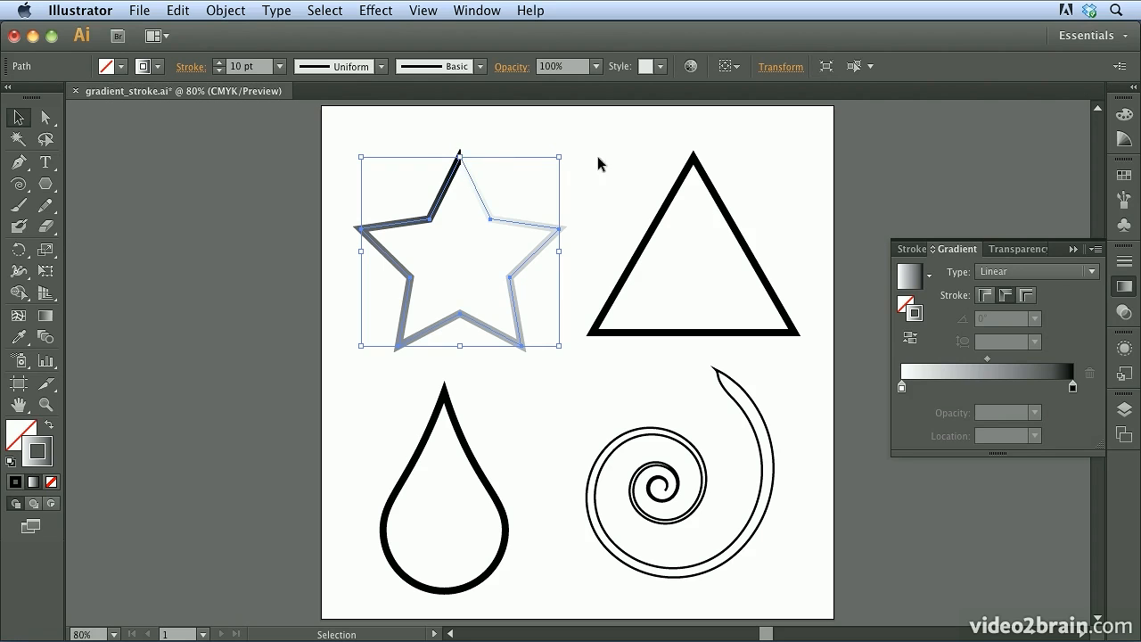
Apply a linear gradient to the triangle's stroke and run it along the stroke.
left_click(636, 258)
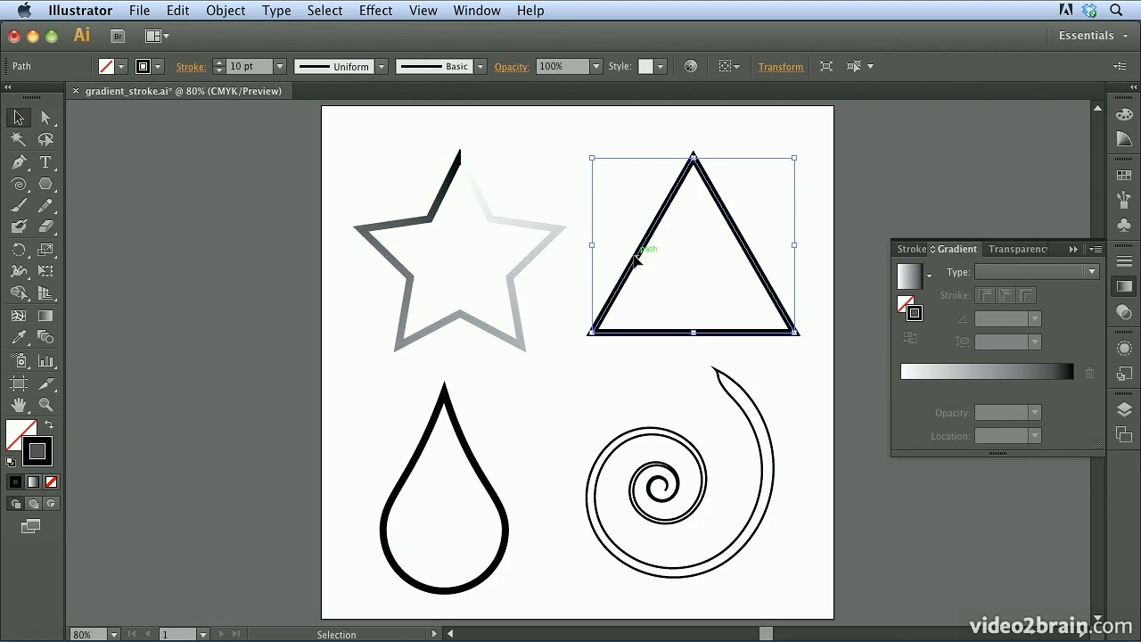
left_click(1025, 272)
left_click(1025, 287)
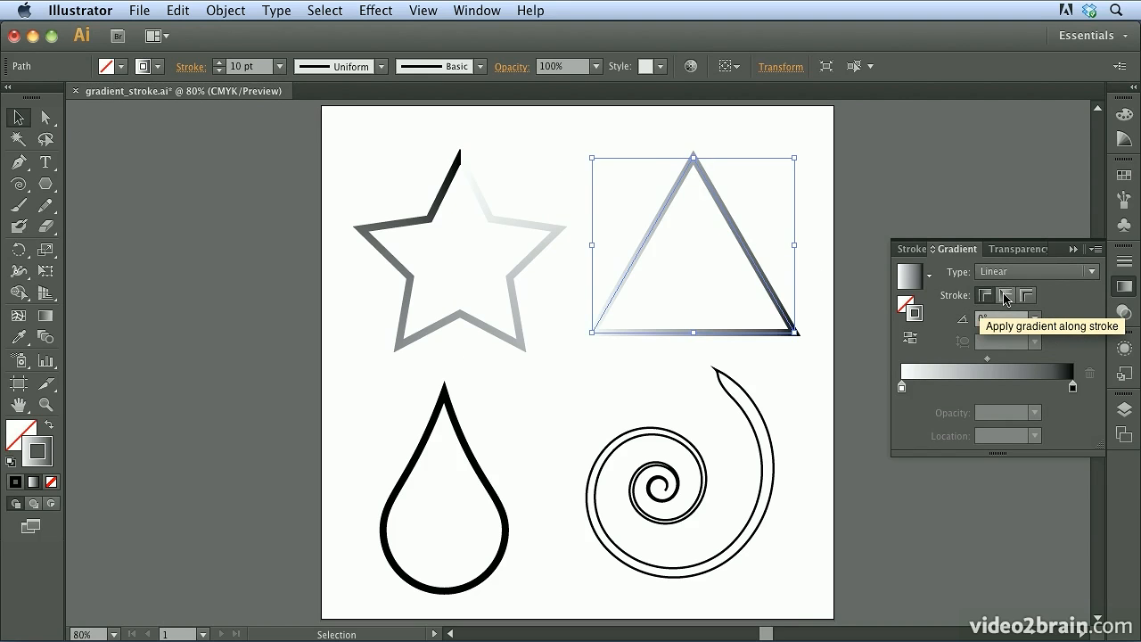
left_click(1005, 295)
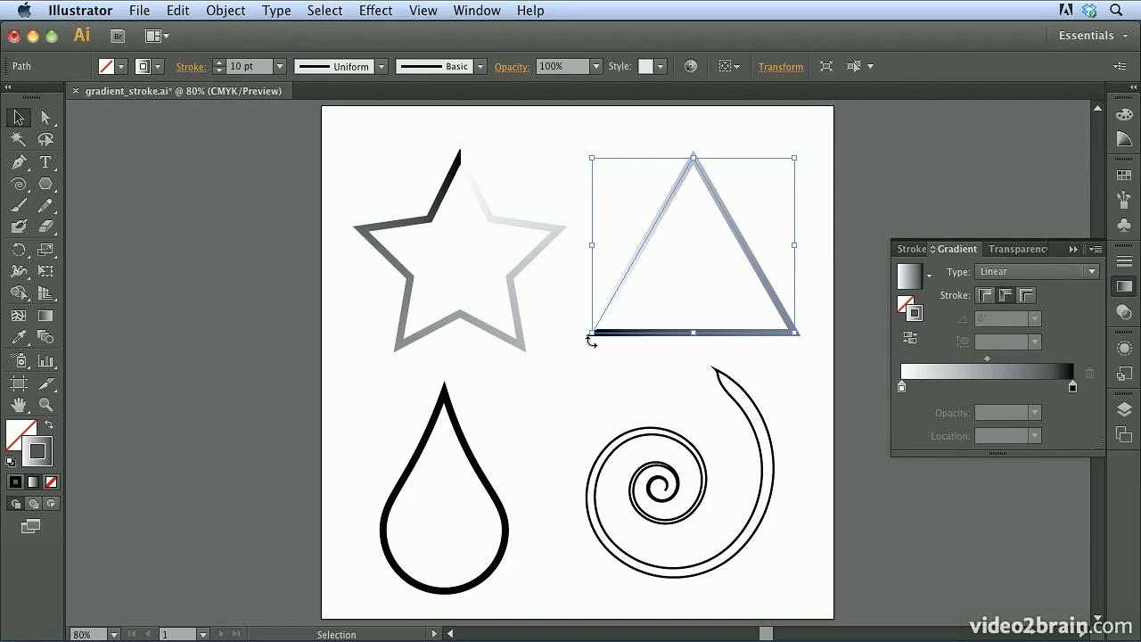
Apply a linear gradient to the teardrop's stroke and set it across the stroke.
left_click(462, 443)
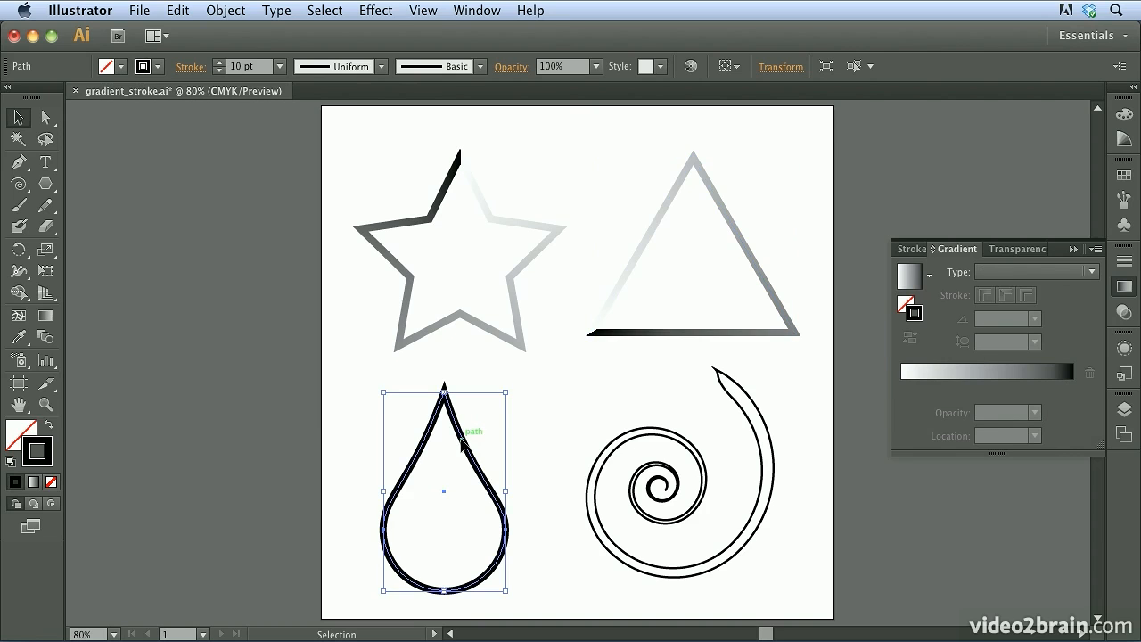
left_click(995, 272)
left_click(1006, 292)
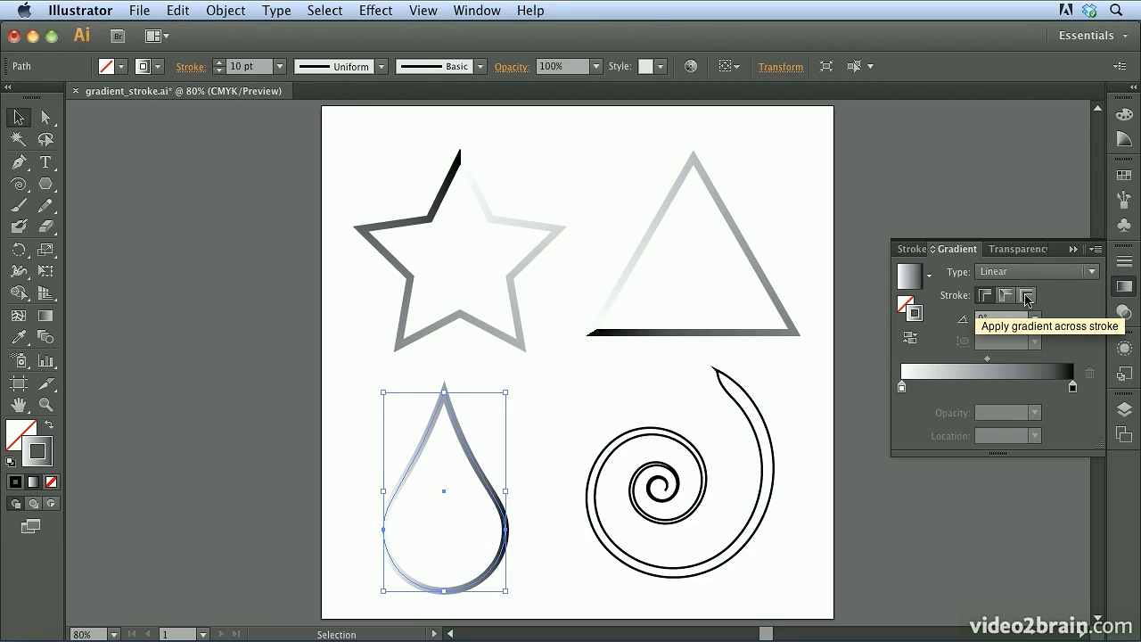
left_click(1026, 296)
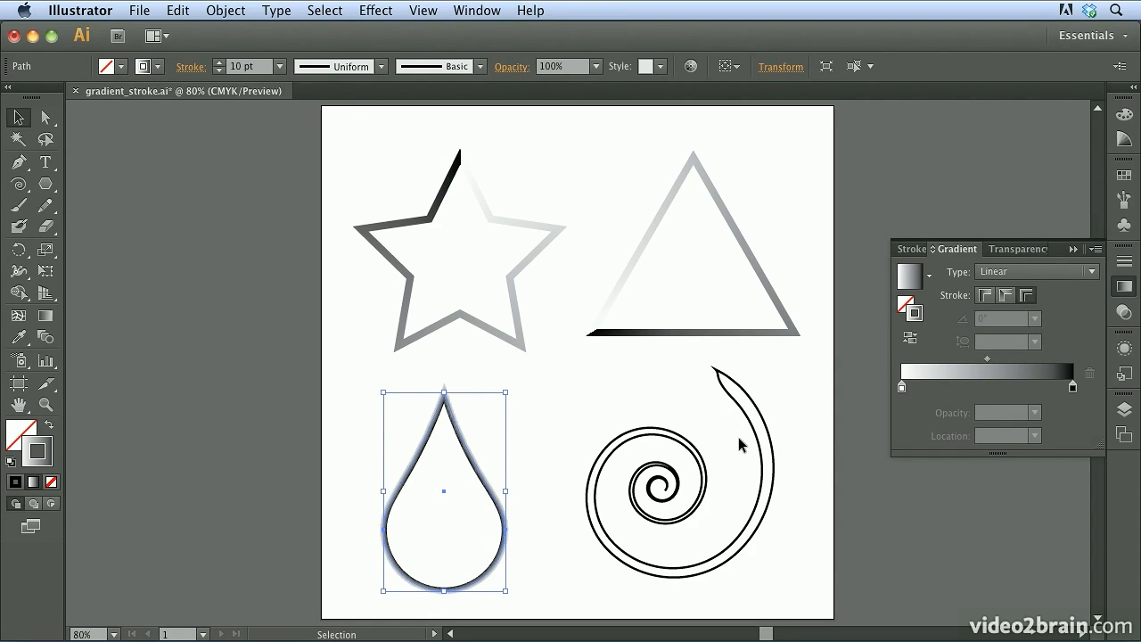
Select the spiral and give its stroke a linear gradient applied across the stroke.
key("super+space")
left_click_drag(342, 362, 576, 612)
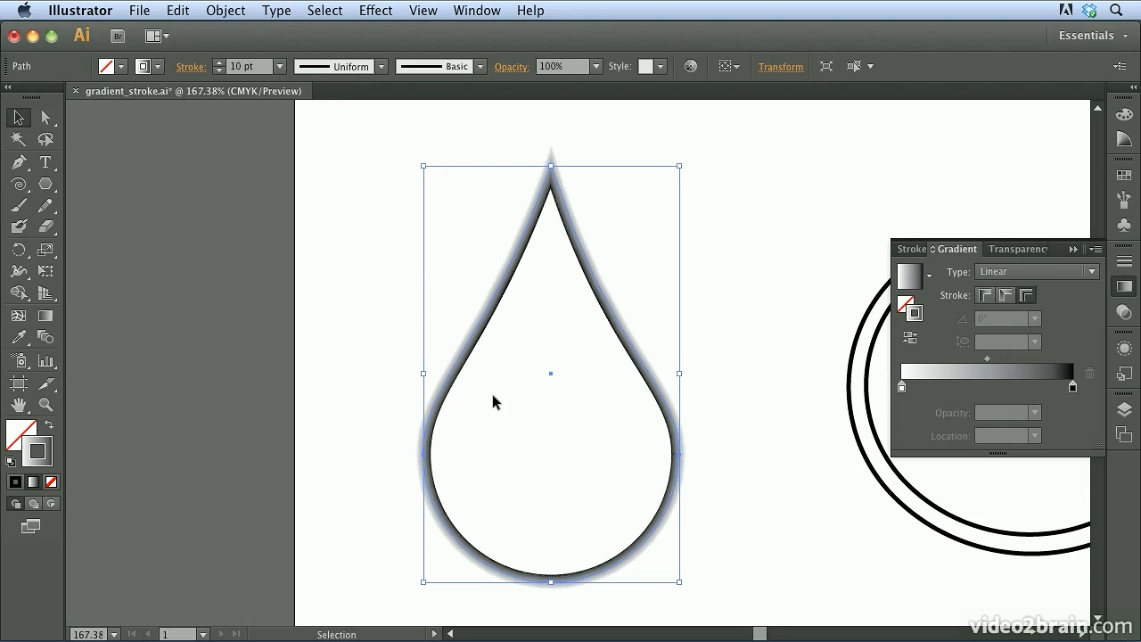
key("space")
left_click_drag(738, 323, 378, 325)
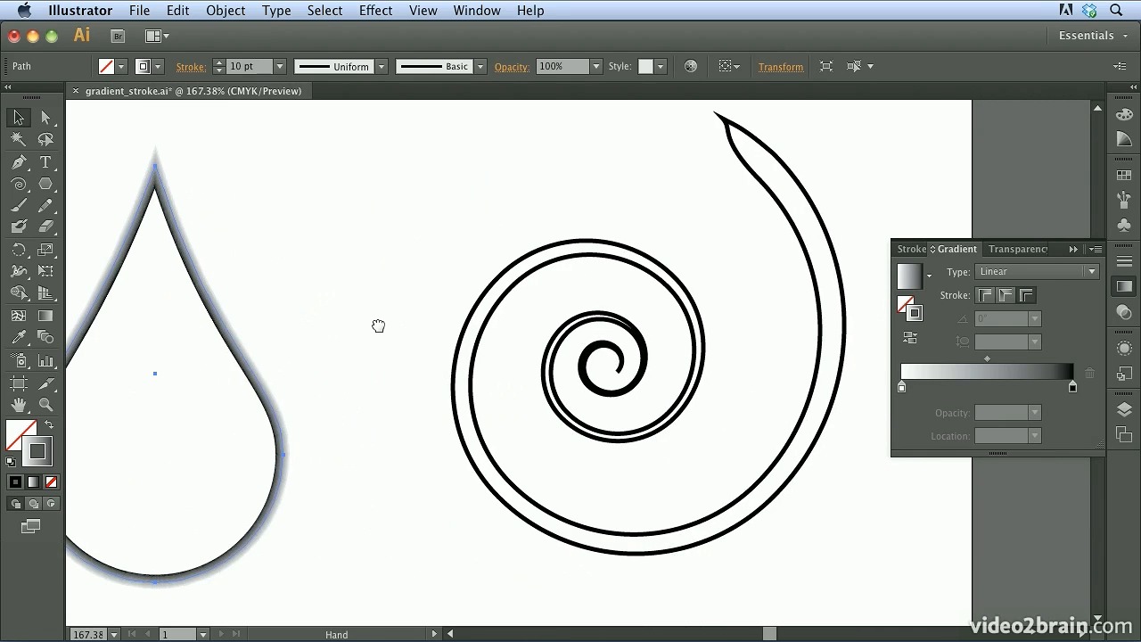
left_click(473, 398)
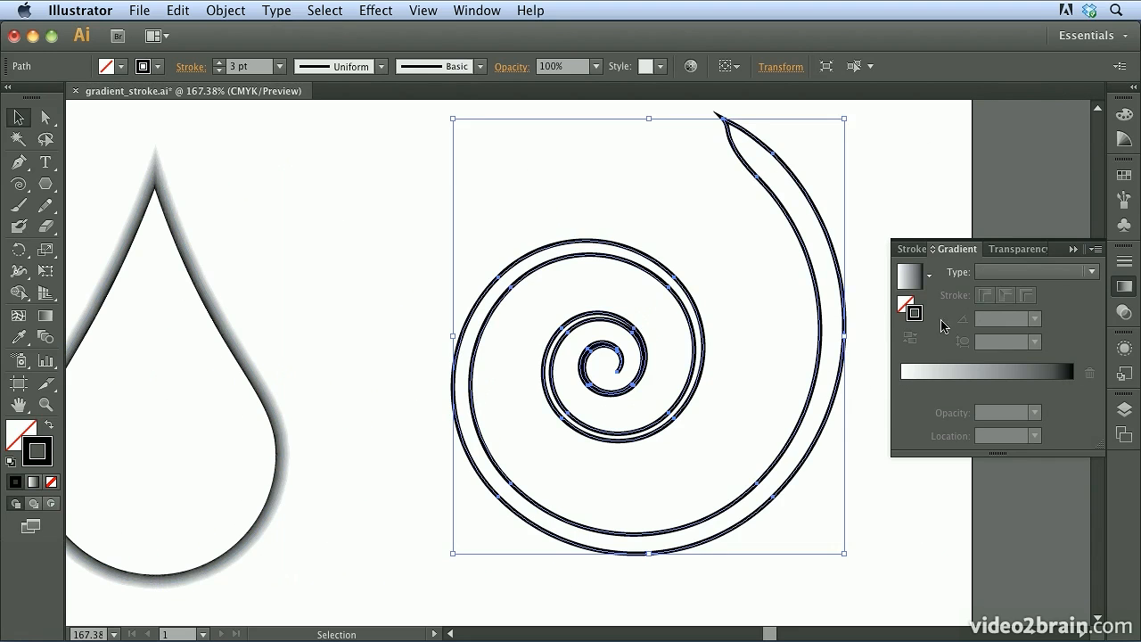
left_click(995, 279)
left_click(998, 289)
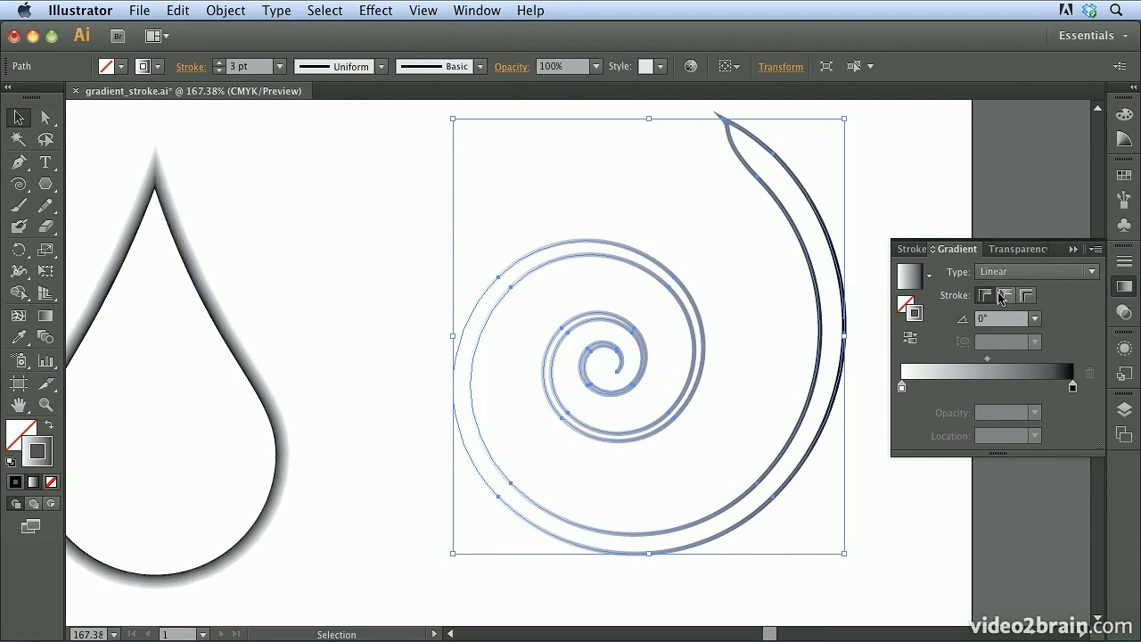
left_click(1026, 296)
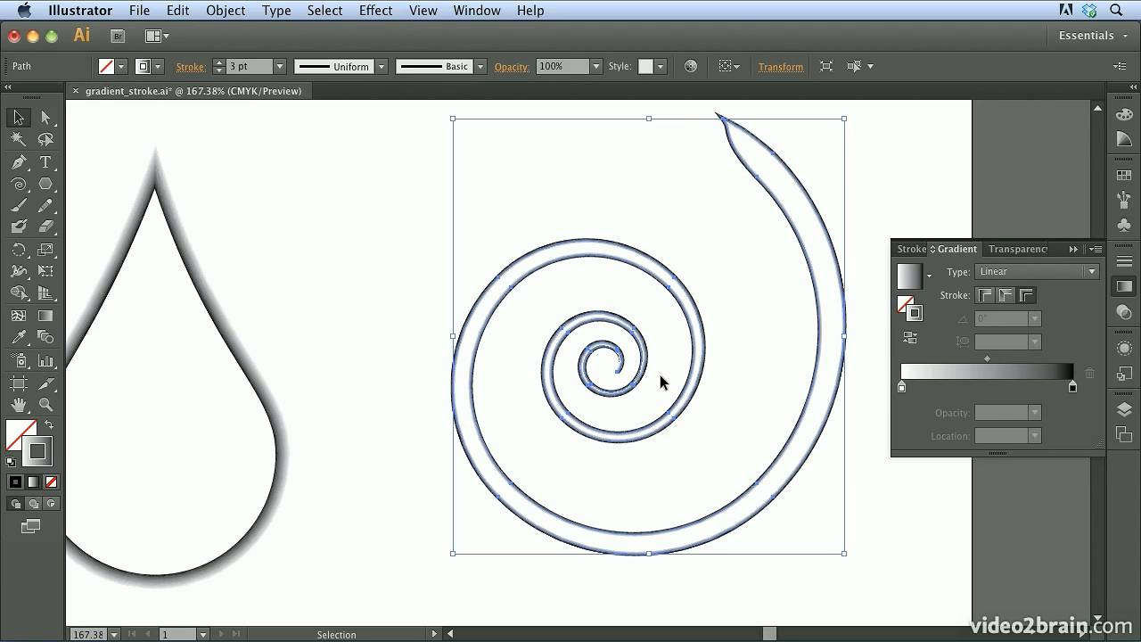
Change the spiral's stroke gradient to Radial and apply it within the stroke.
left_click(1024, 275)
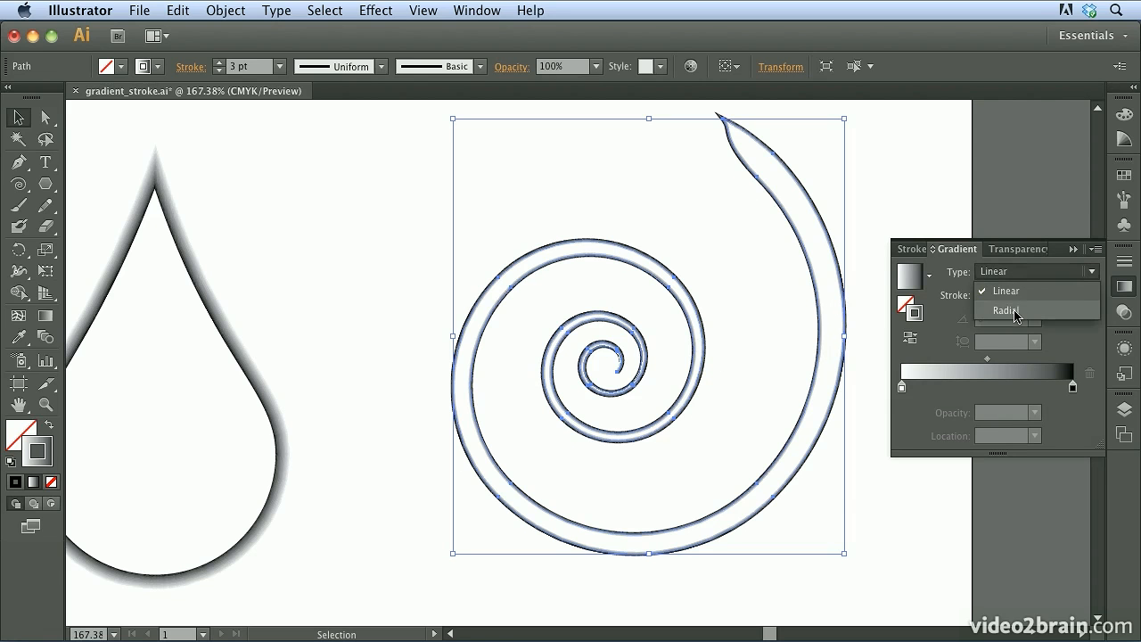
left_click(1015, 310)
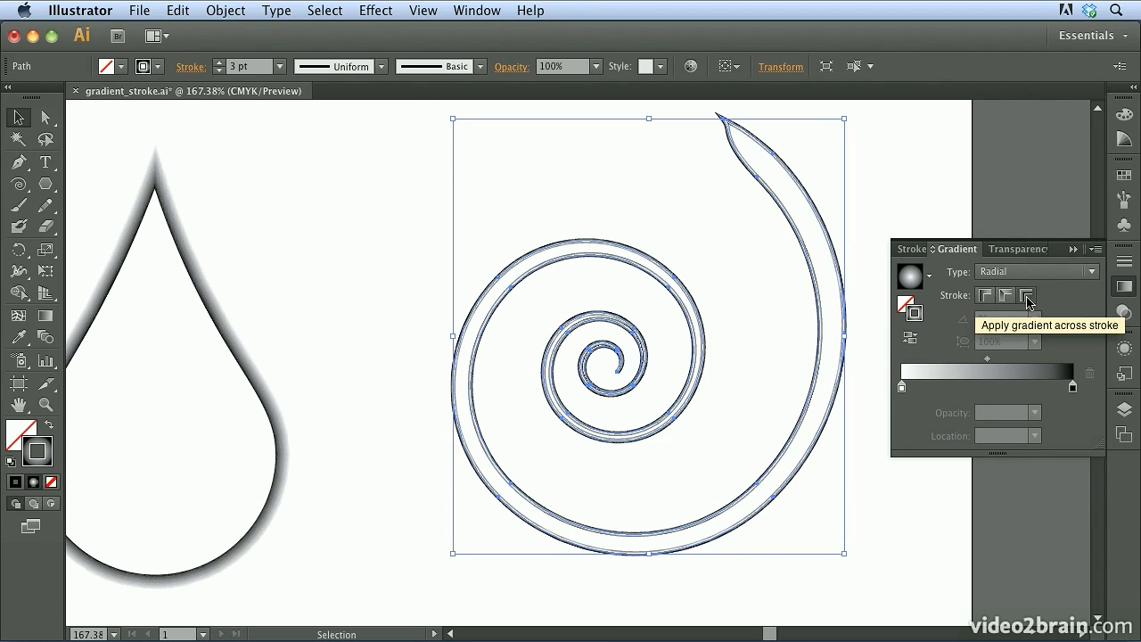
left_click(981, 302)
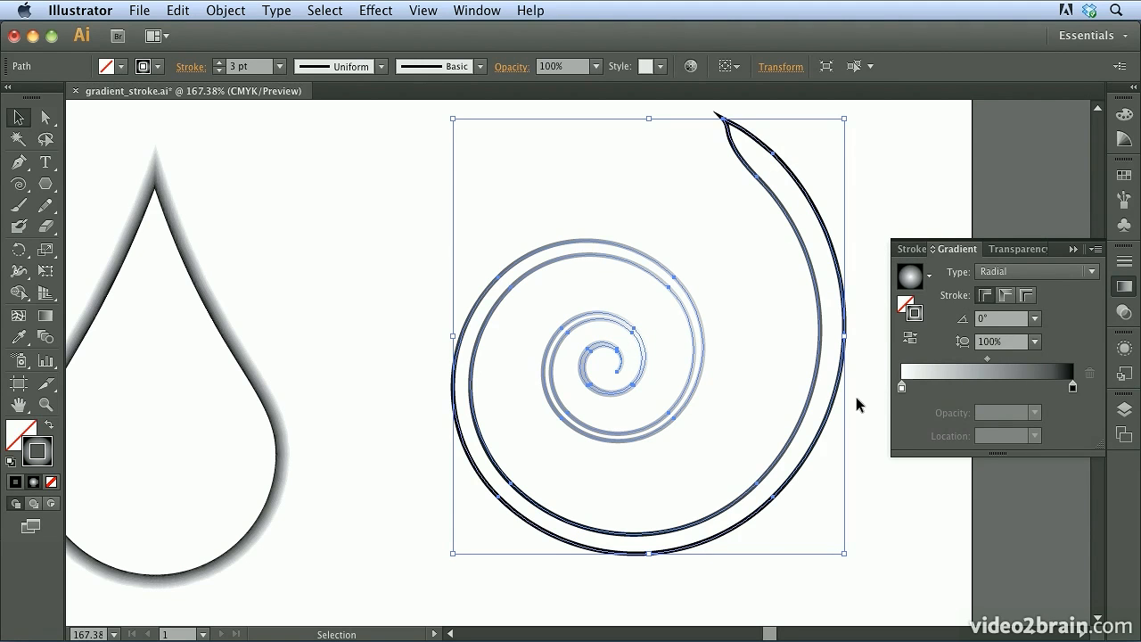
Try the Orange, Yellow preset gradient on the spiral's stroke with its type set to Radial.
left_click(928, 279)
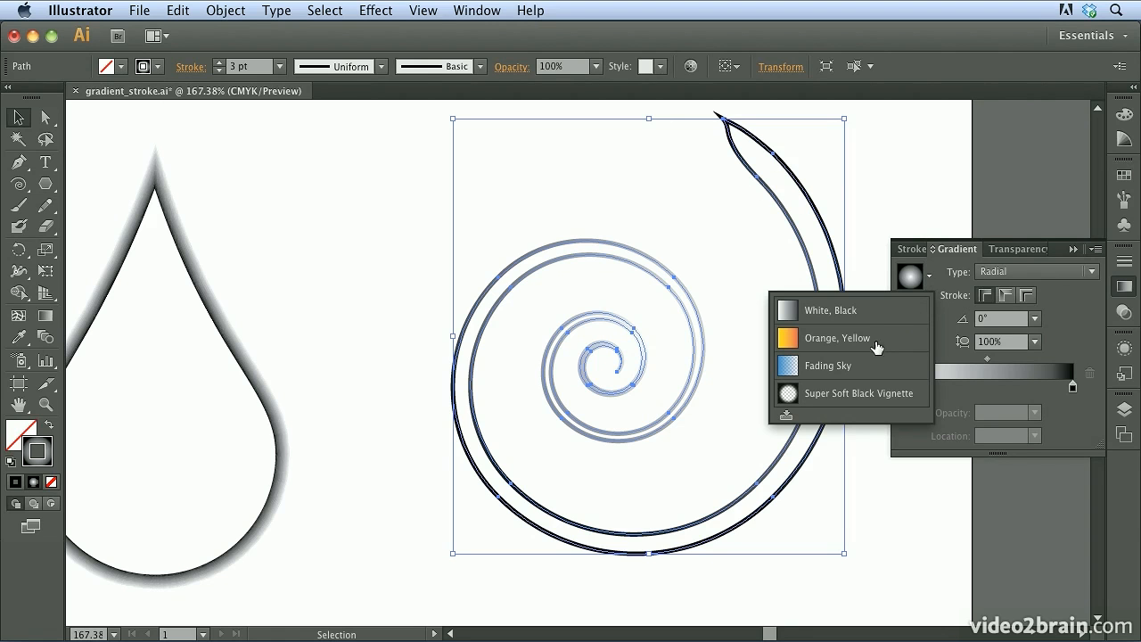
left_click(788, 340)
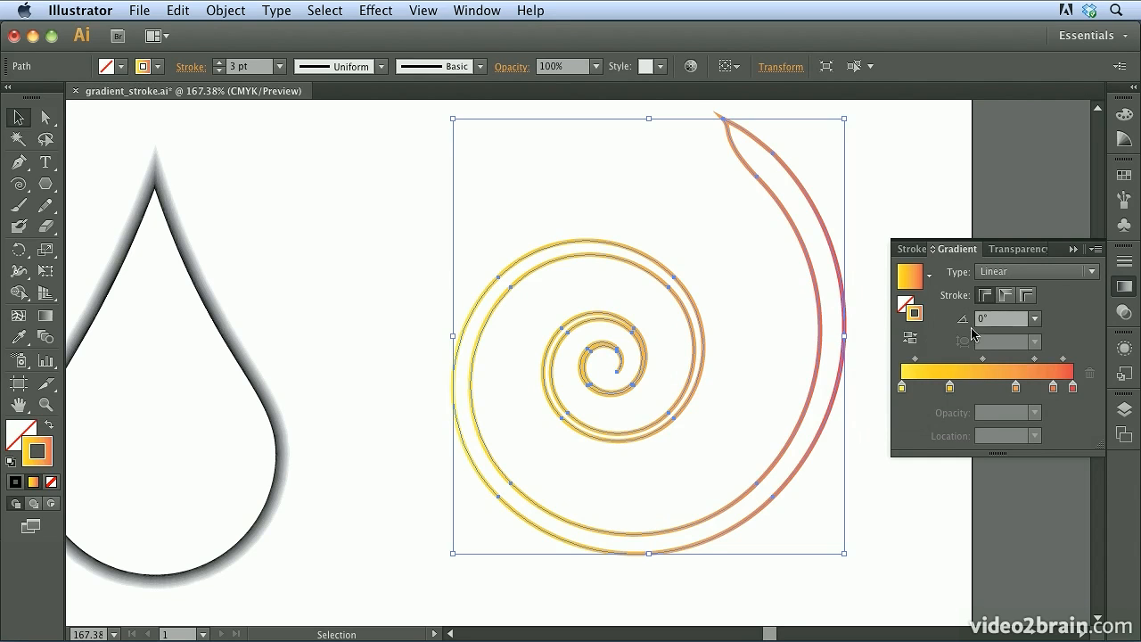
left_click(1025, 272)
left_click(1021, 307)
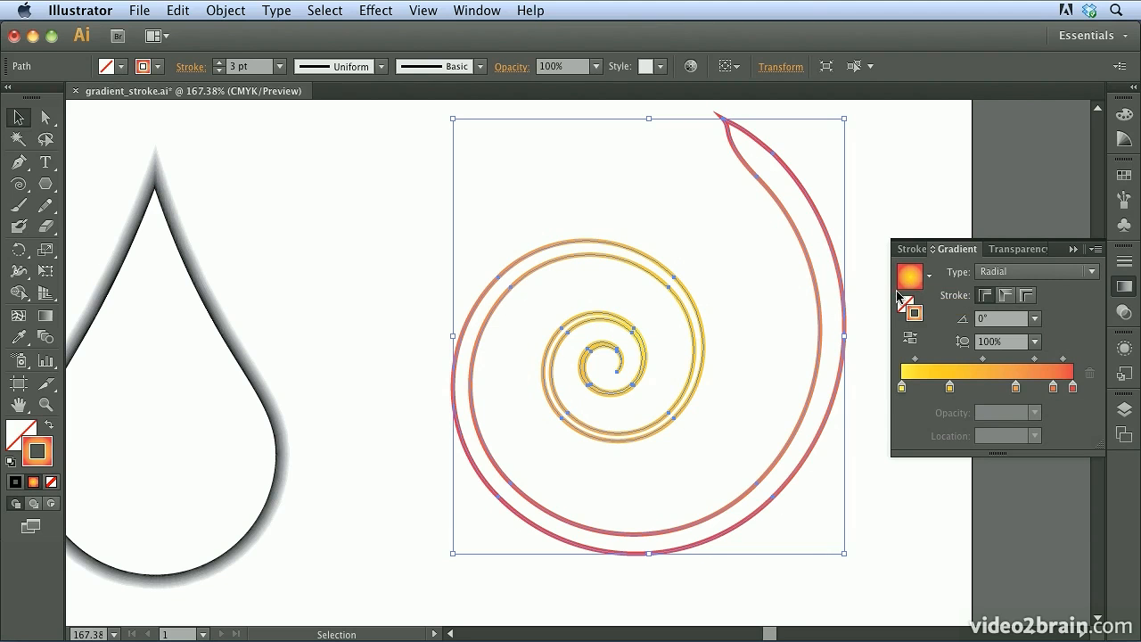
Apply the White, Black preset gradient to the spiral's stroke.
left_click(928, 275)
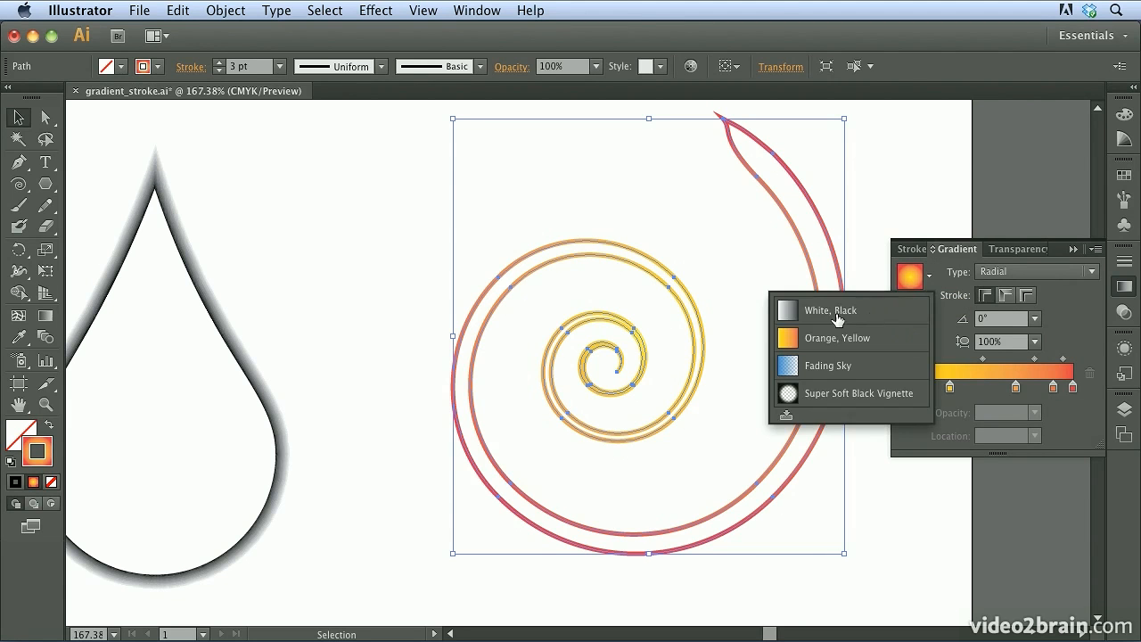
left_click(868, 314)
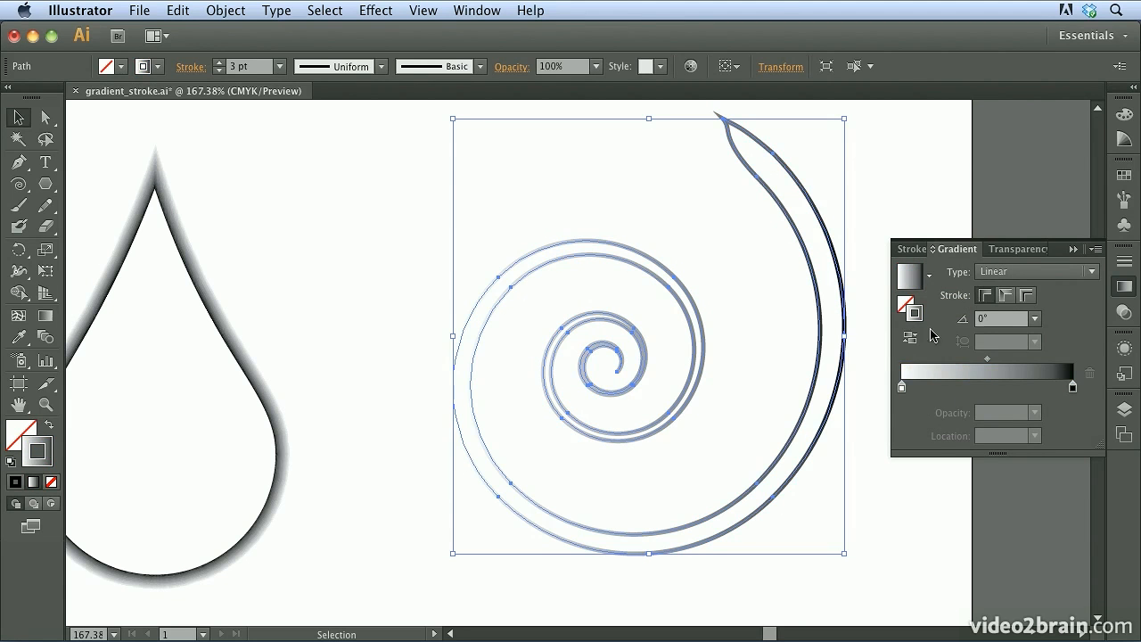
Recolor the black stop of the spiral's gradient with a dark green swatch and add a lighter green stop at about 65%.
left_click_drag(955, 248, 862, 257)
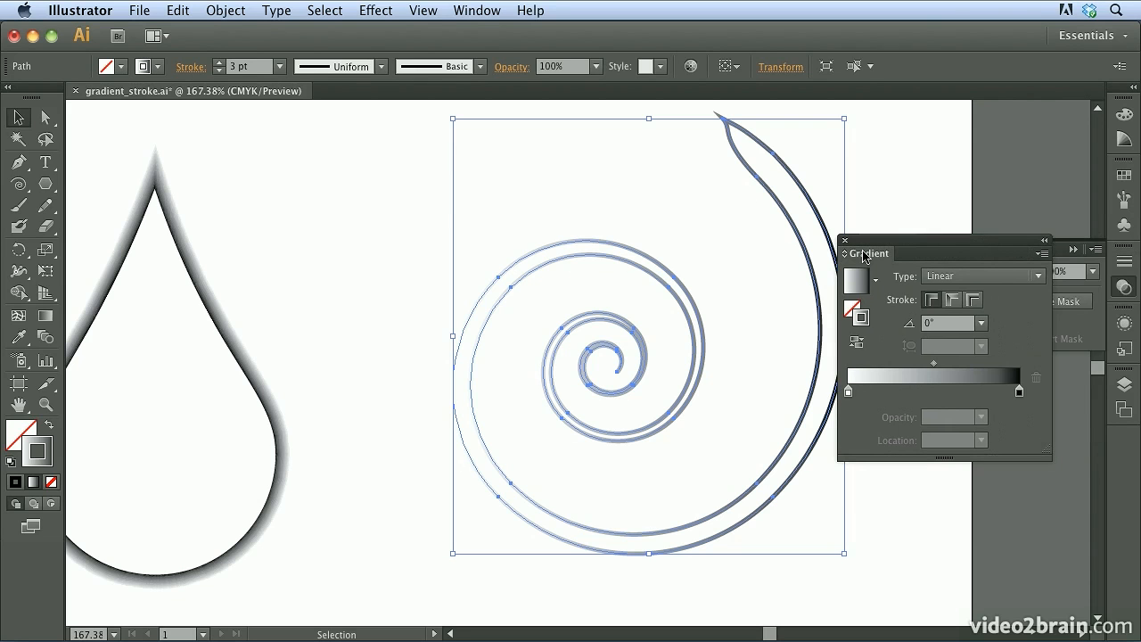
left_click(1123, 288)
left_click(1125, 176)
left_click_drag(873, 252, 896, 390)
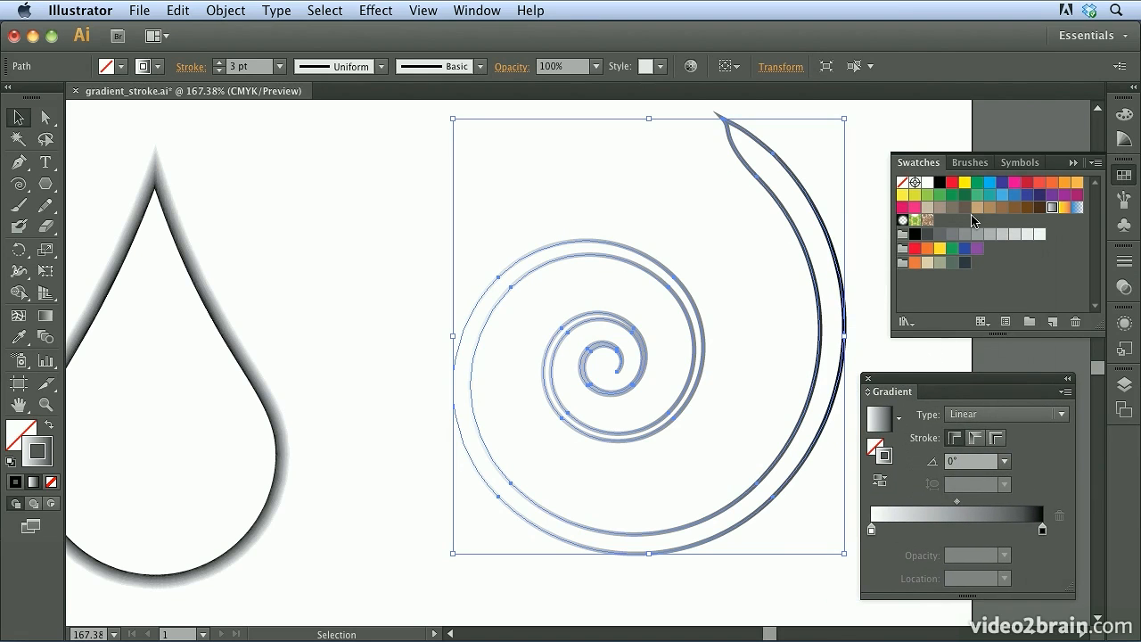
mouse_move(965, 200)
left_mouse_down()
mouse_move(1039, 466)
mouse_move(1044, 533)
left_mouse_up()
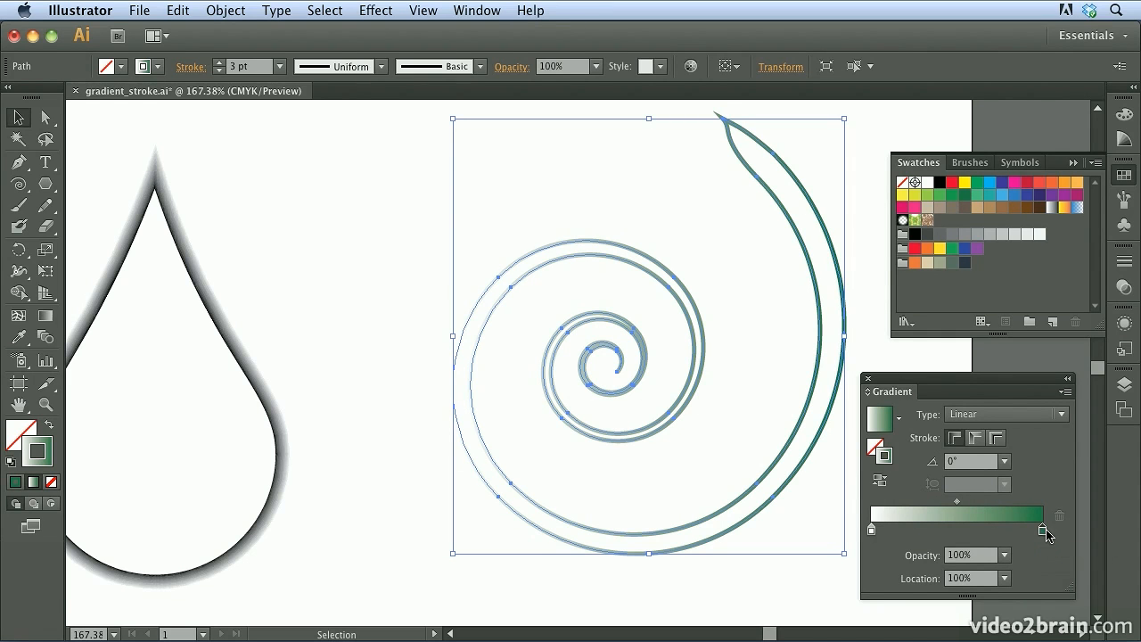
mouse_move(940, 195)
left_mouse_down()
mouse_move(968, 527)
mouse_move(988, 529)
mouse_move(984, 538)
left_mouse_up()
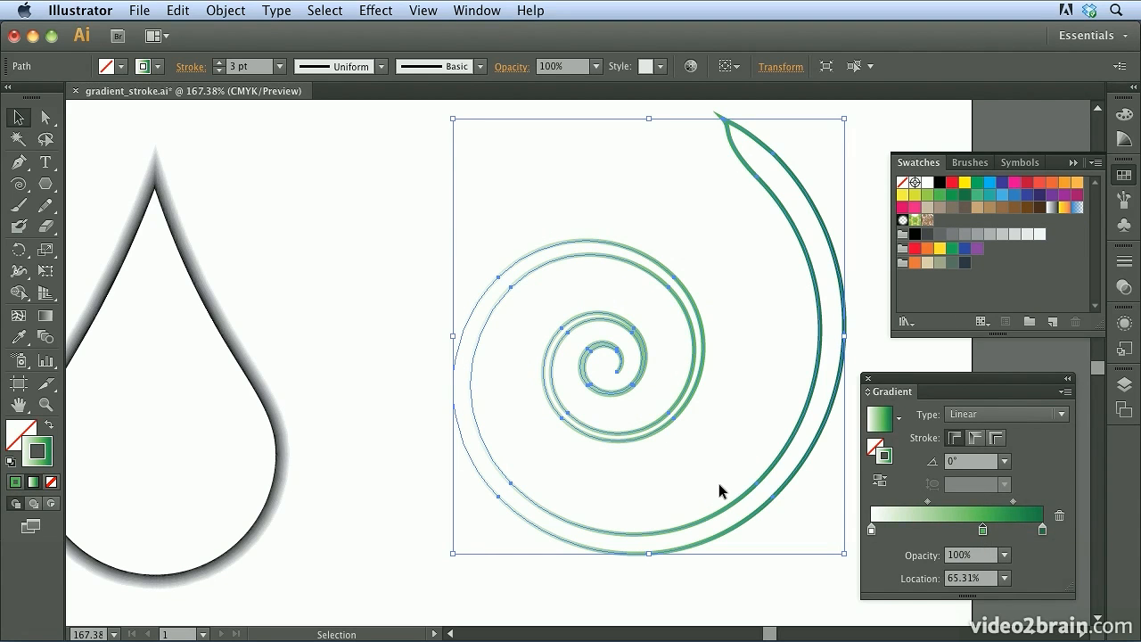
Reverse the direction of the spiral's gradient and flip it back again.
left_click(878, 483)
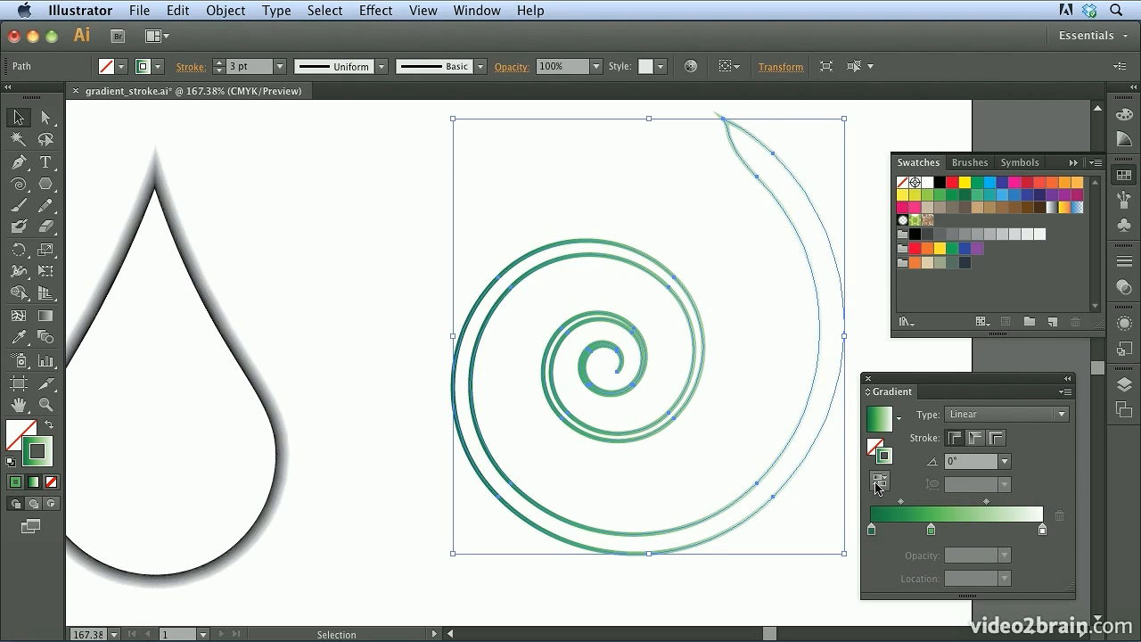
left_click(878, 484)
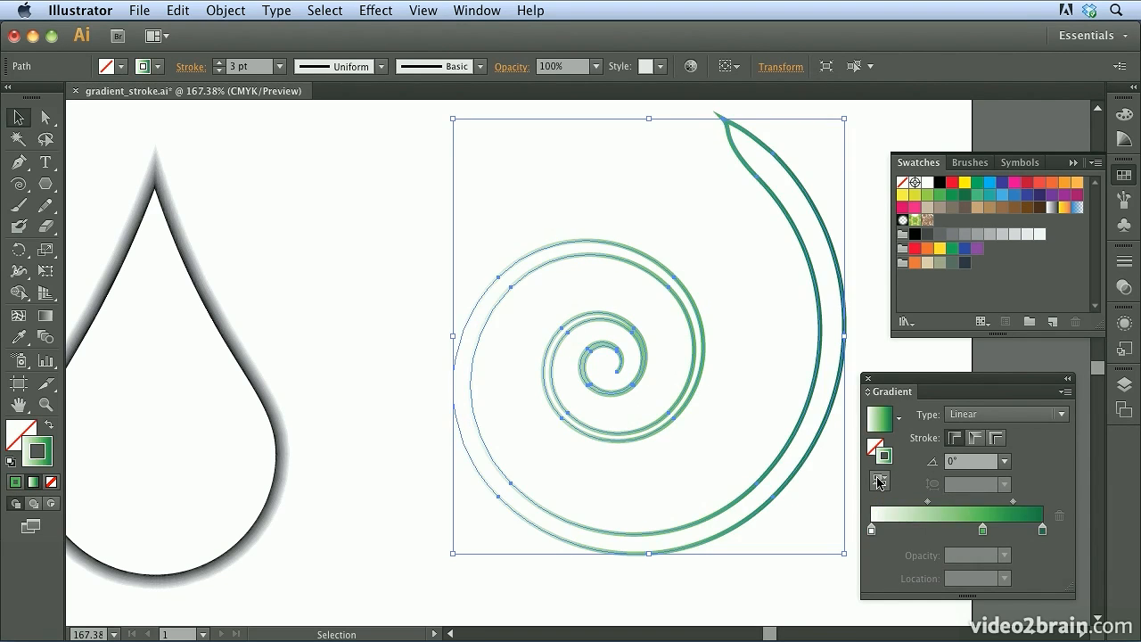